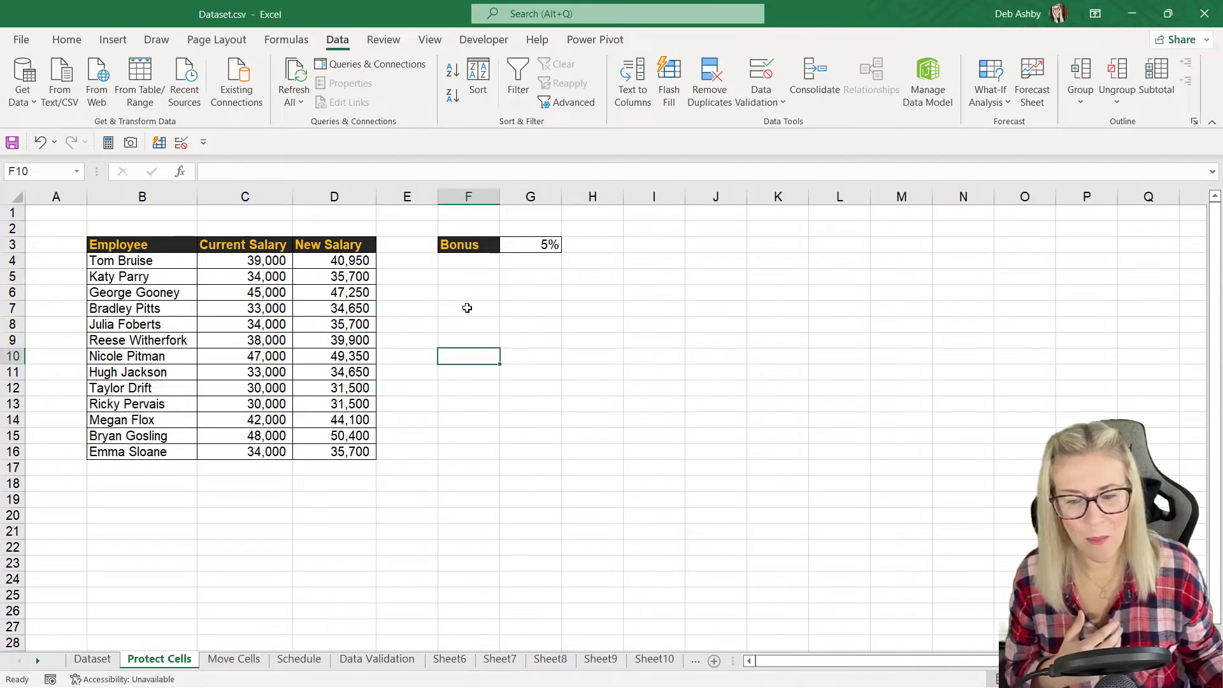
Enter 4545 in empty cell F8, delete it again, and switch to the Review ribbon
{"action": "left_click", "coordinate": [480, 328]}
{"action": "type", "text": "4545"}
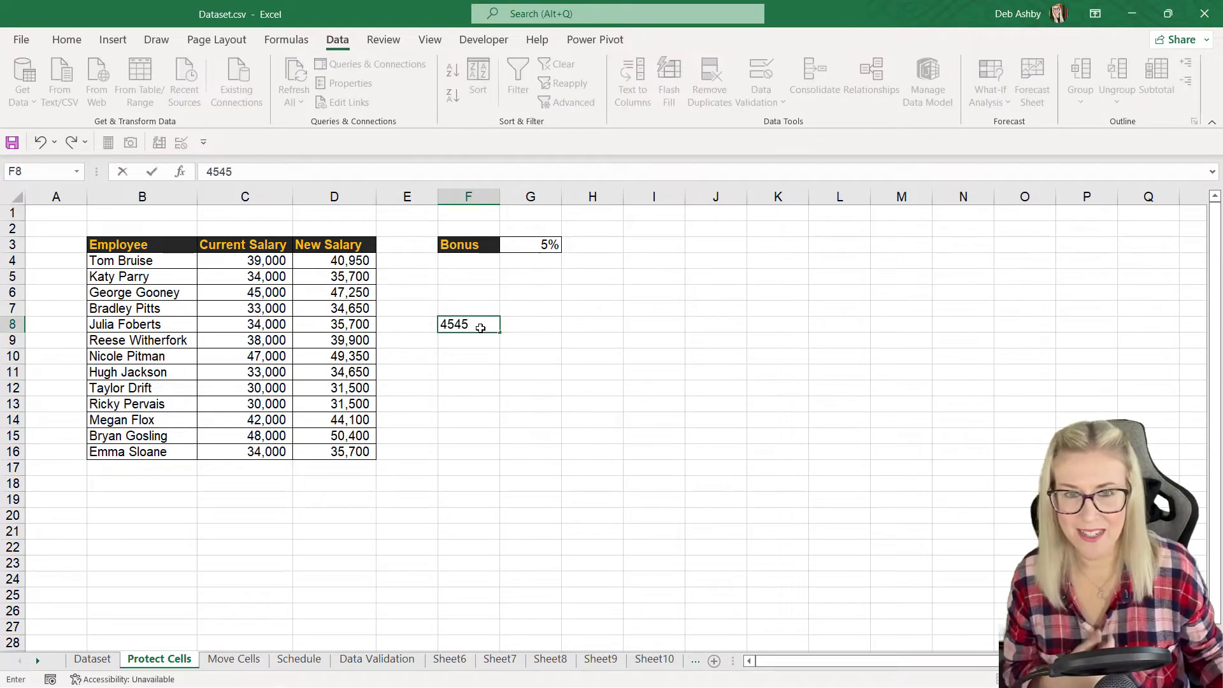
{"action": "left_click", "coordinate": [558, 368]}
{"action": "left_click", "coordinate": [485, 329]}
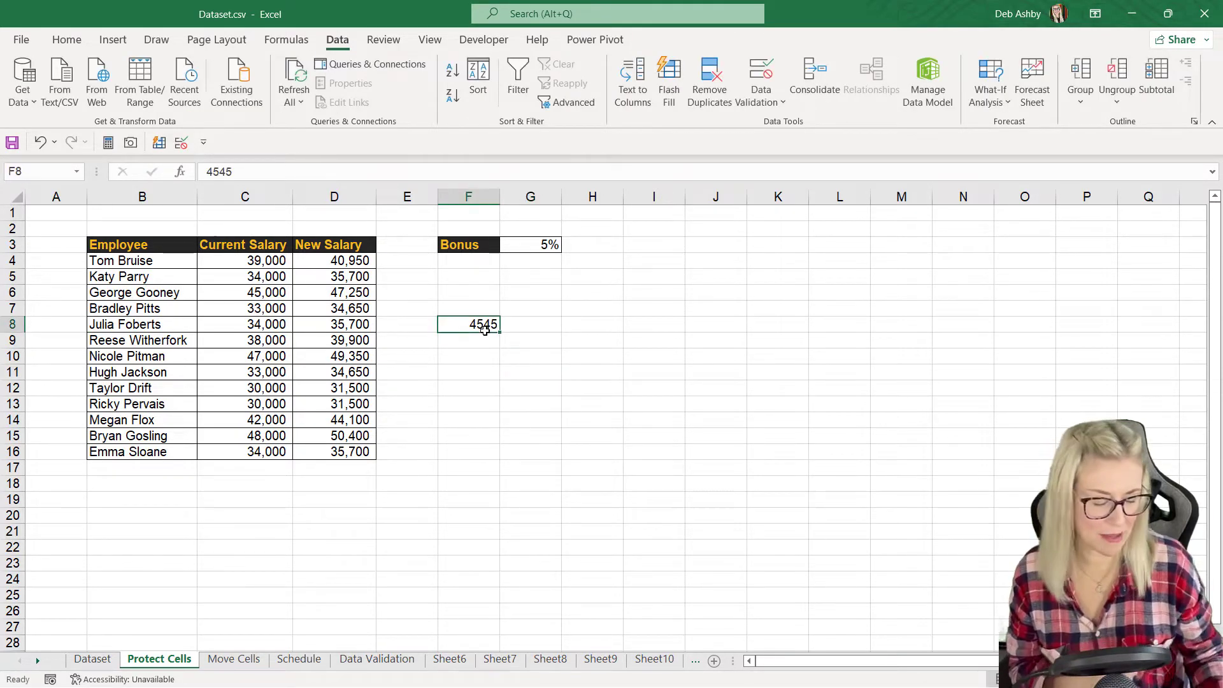
{"action": "key", "text": "Delete"}
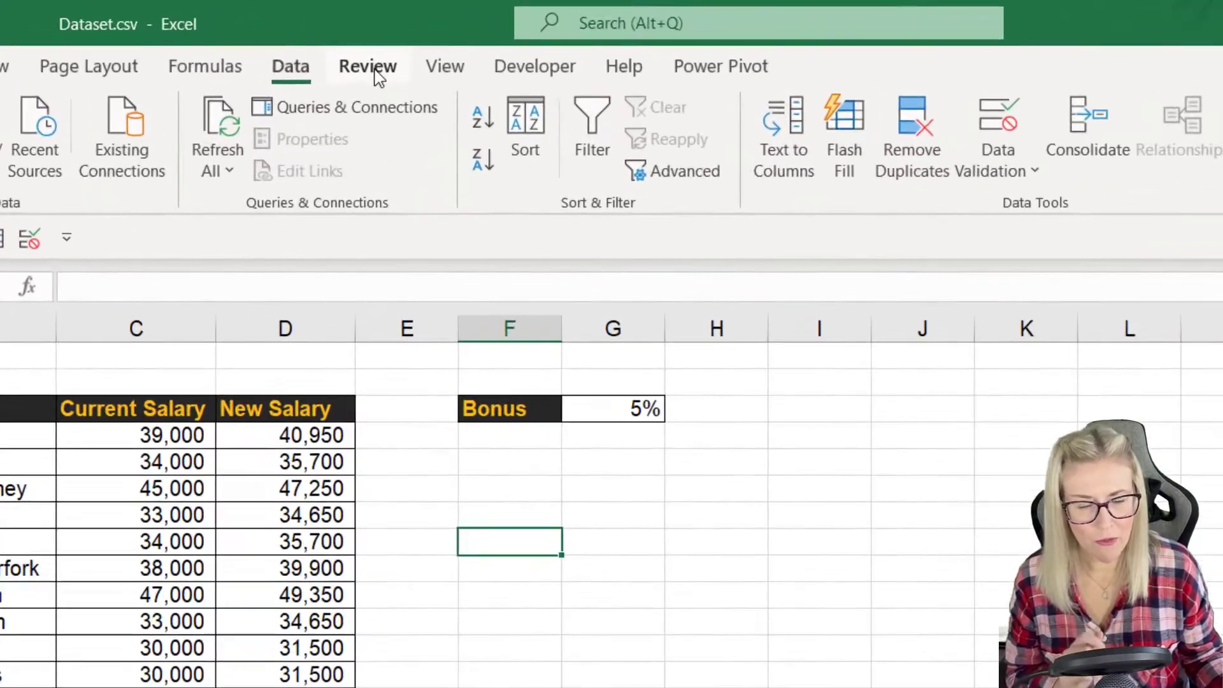
{"action": "left_click", "coordinate": [376, 71]}
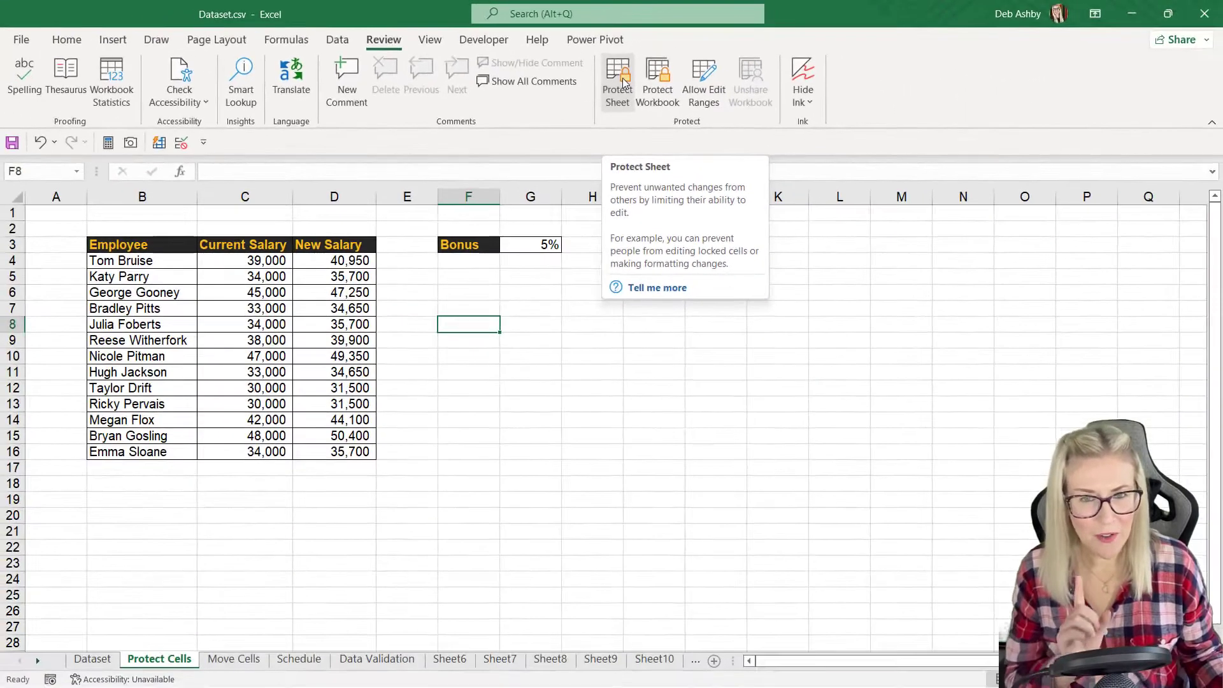
{"action": "left_click", "coordinate": [471, 308]}
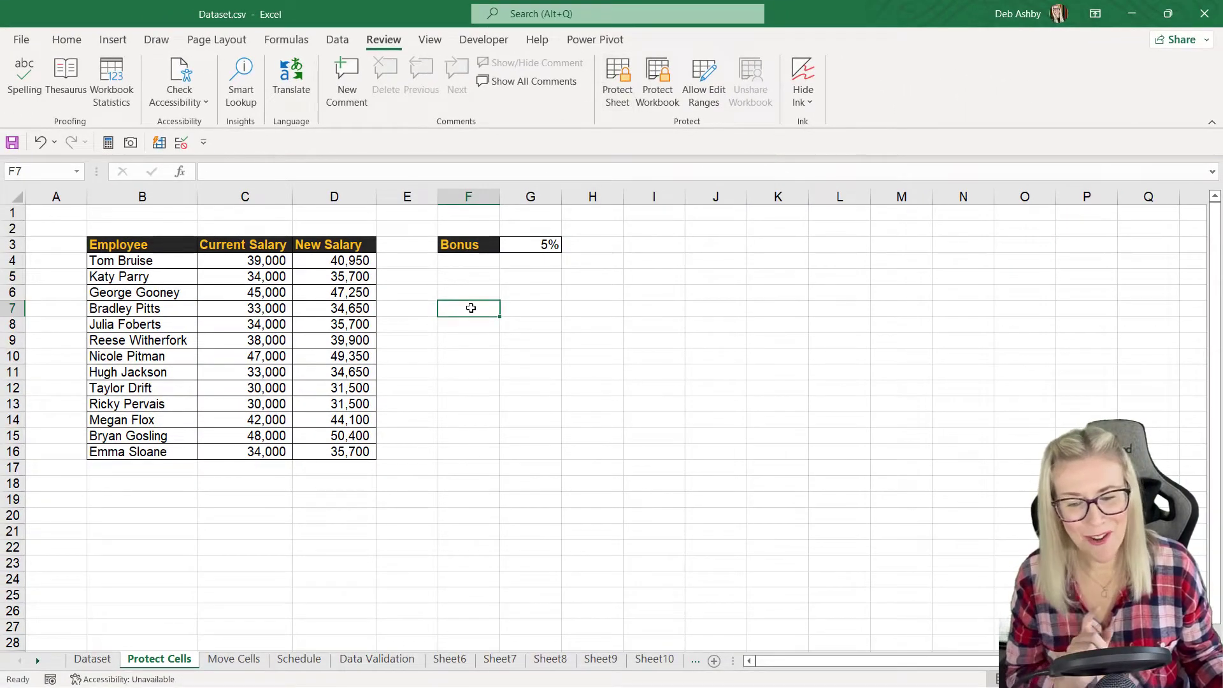
{"action": "right_click", "coordinate": [471, 308]}
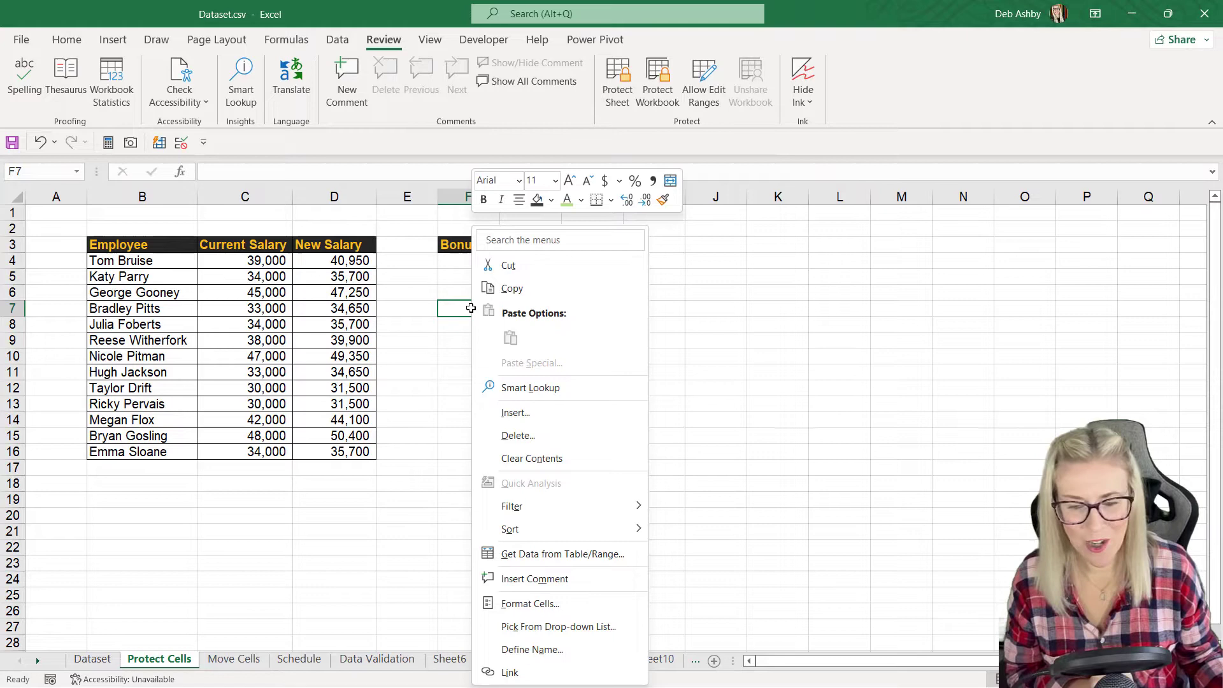
{"action": "left_click", "coordinate": [530, 603]}
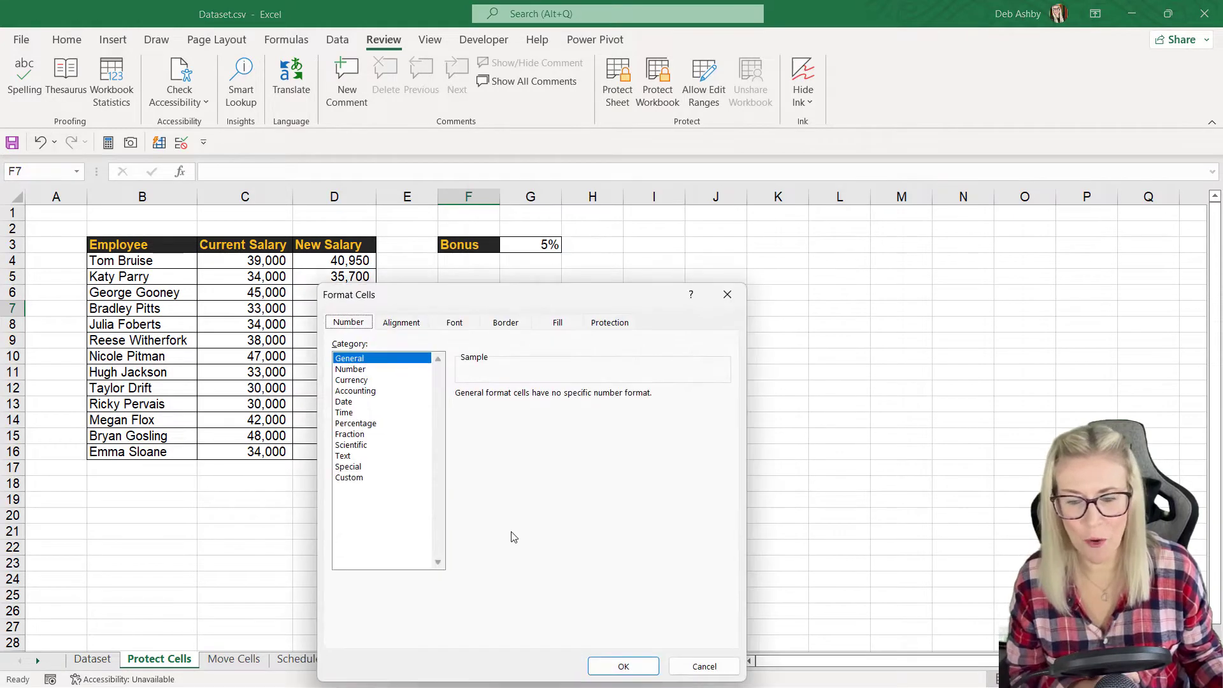
{"action": "left_click_drag", "start_coordinate": [591, 285], "coordinate": [344, 237]}
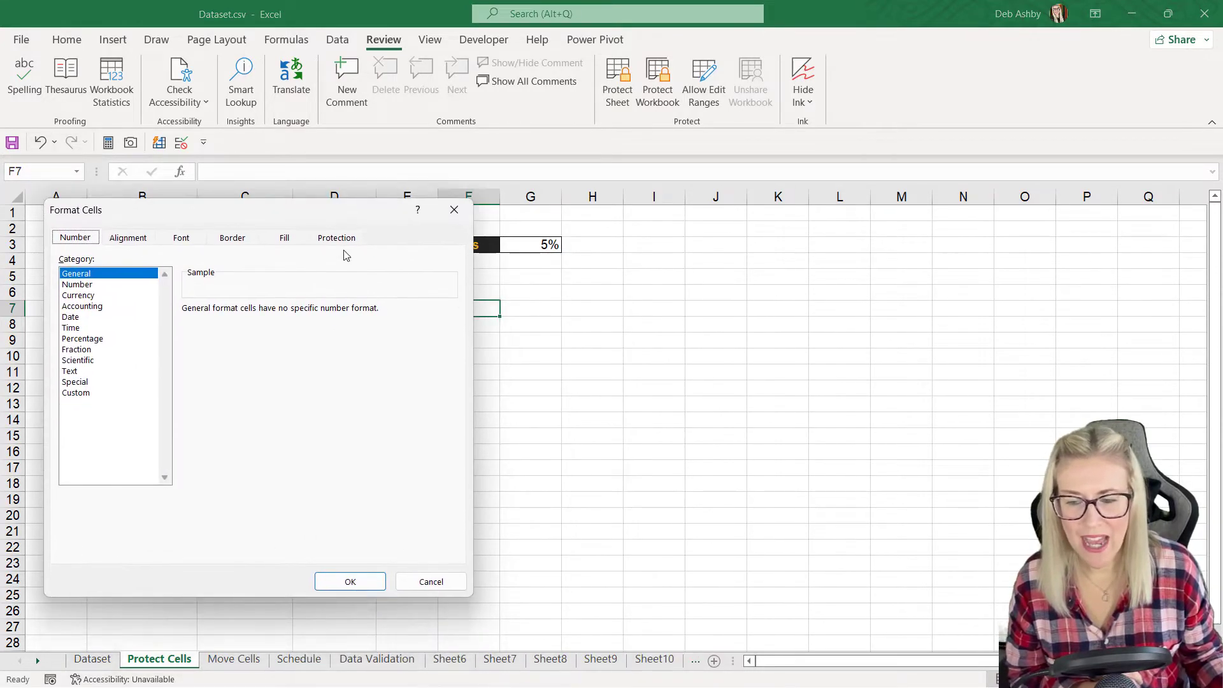
{"action": "left_click", "coordinate": [341, 241]}
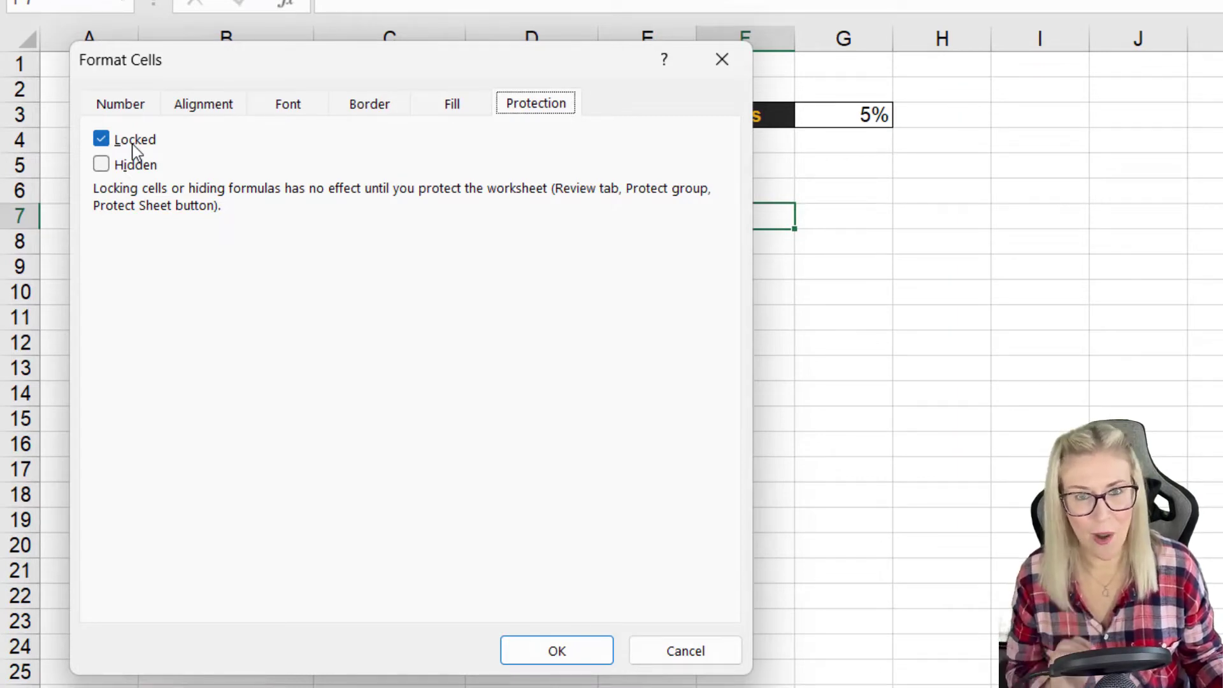
{"action": "left_click", "coordinate": [693, 652]}
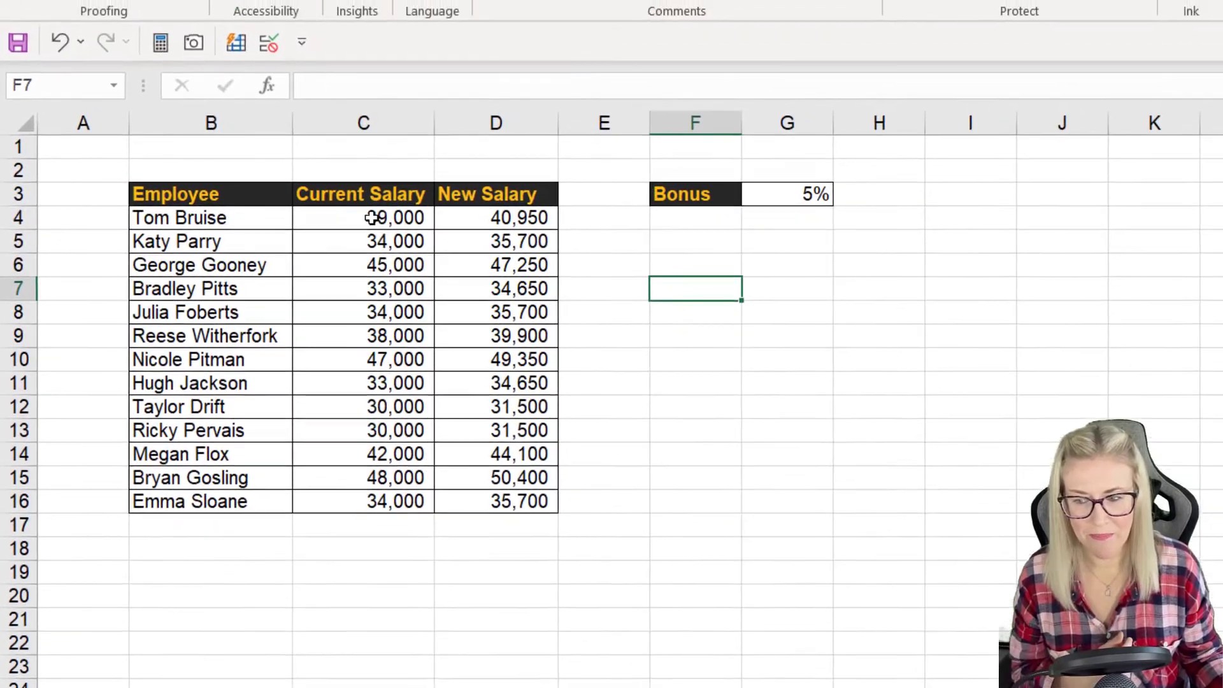
{"action": "left_click", "coordinate": [414, 140]}
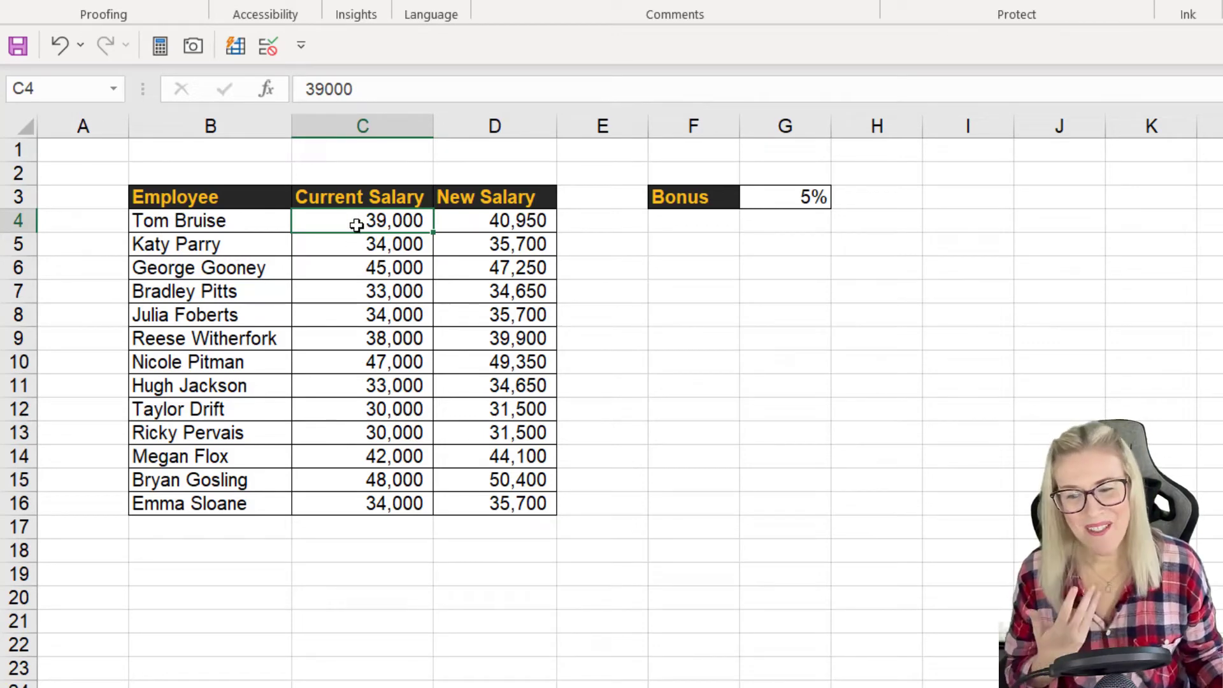
{"action": "left_click", "coordinate": [518, 220]}
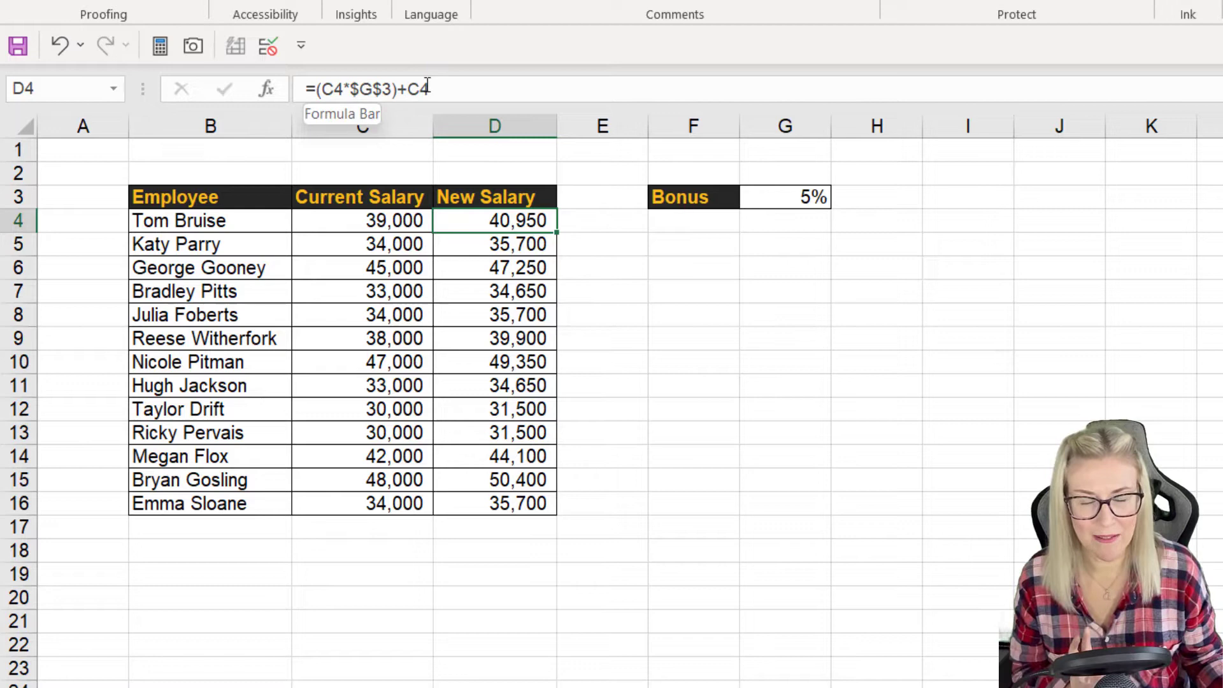
{"action": "left_click", "coordinate": [370, 219]}
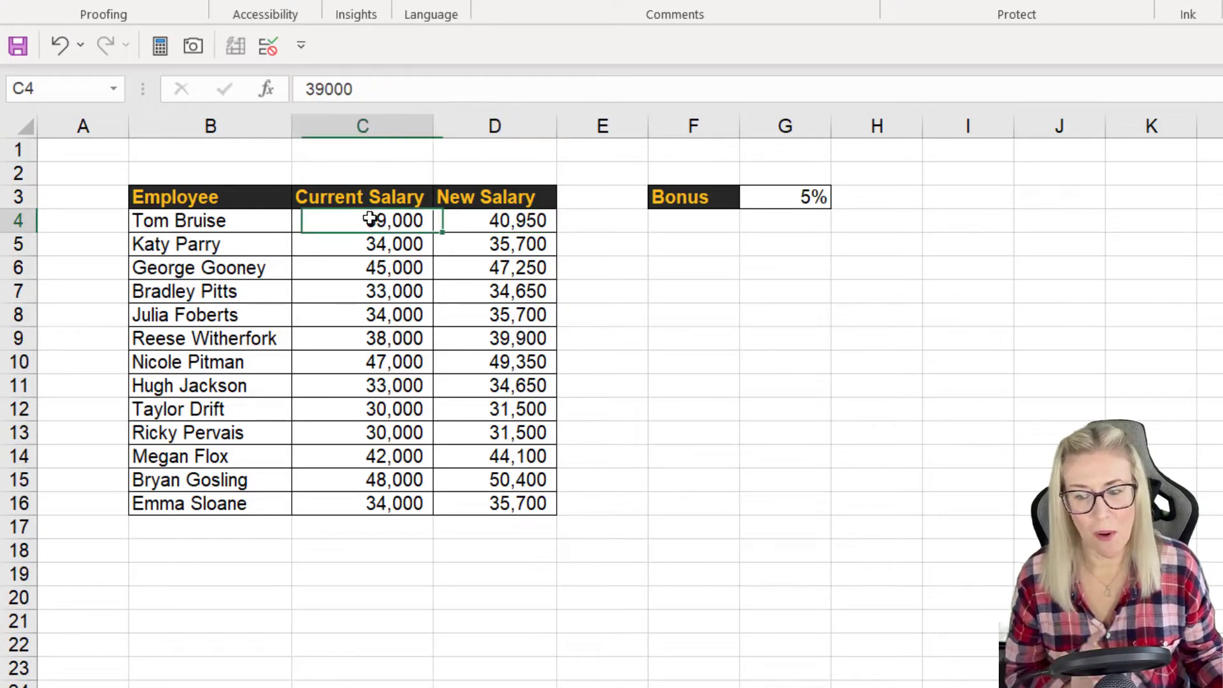
{"action": "left_click_drag", "start_coordinate": [370, 220], "coordinate": [372, 498]}
{"action": "left_click", "coordinate": [778, 196]}
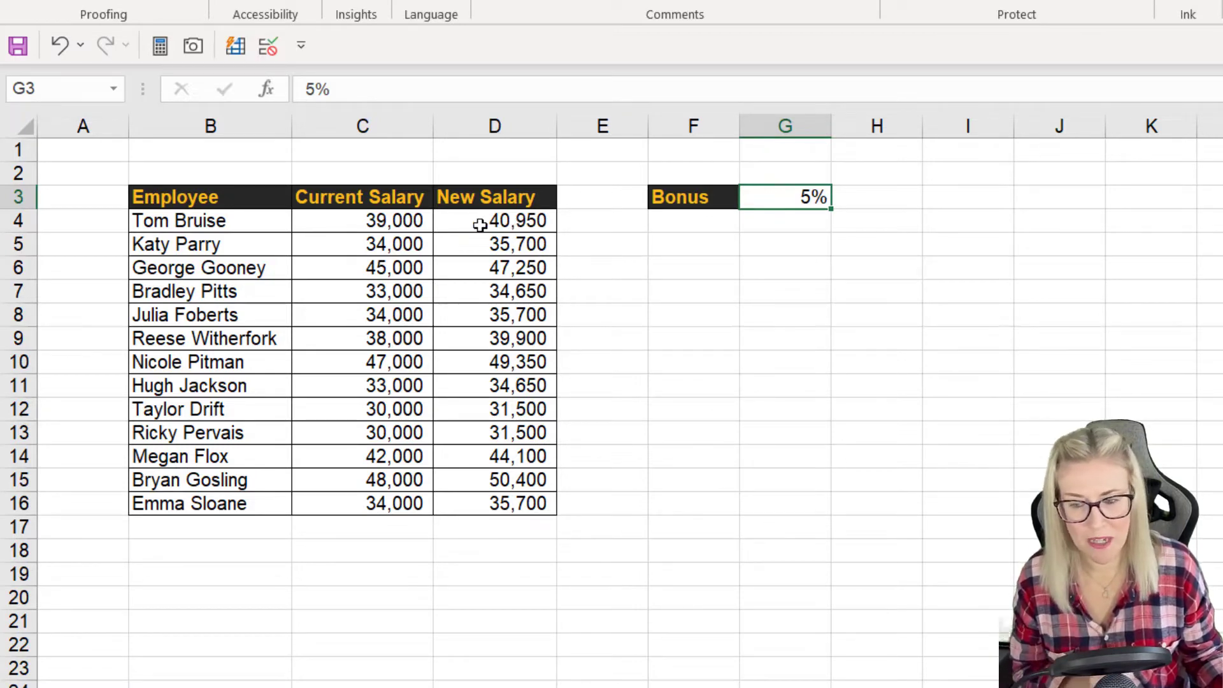
{"action": "left_click_drag", "start_coordinate": [480, 223], "coordinate": [479, 503]}
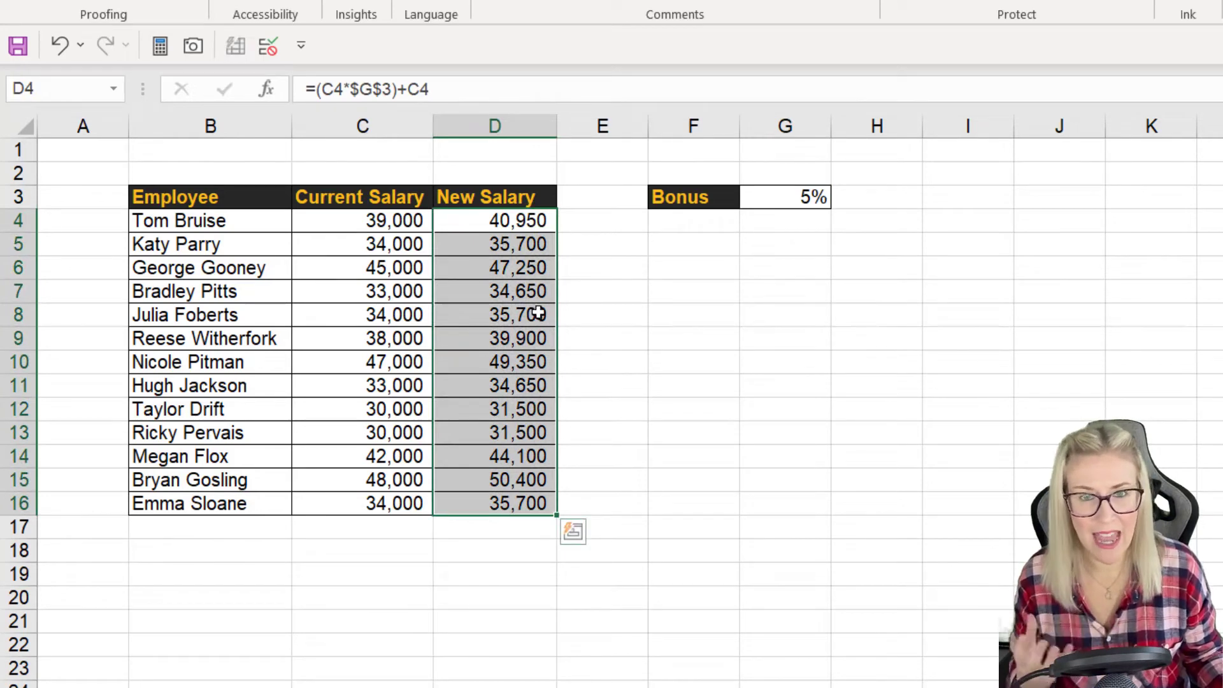
{"action": "left_click", "coordinate": [691, 267]}
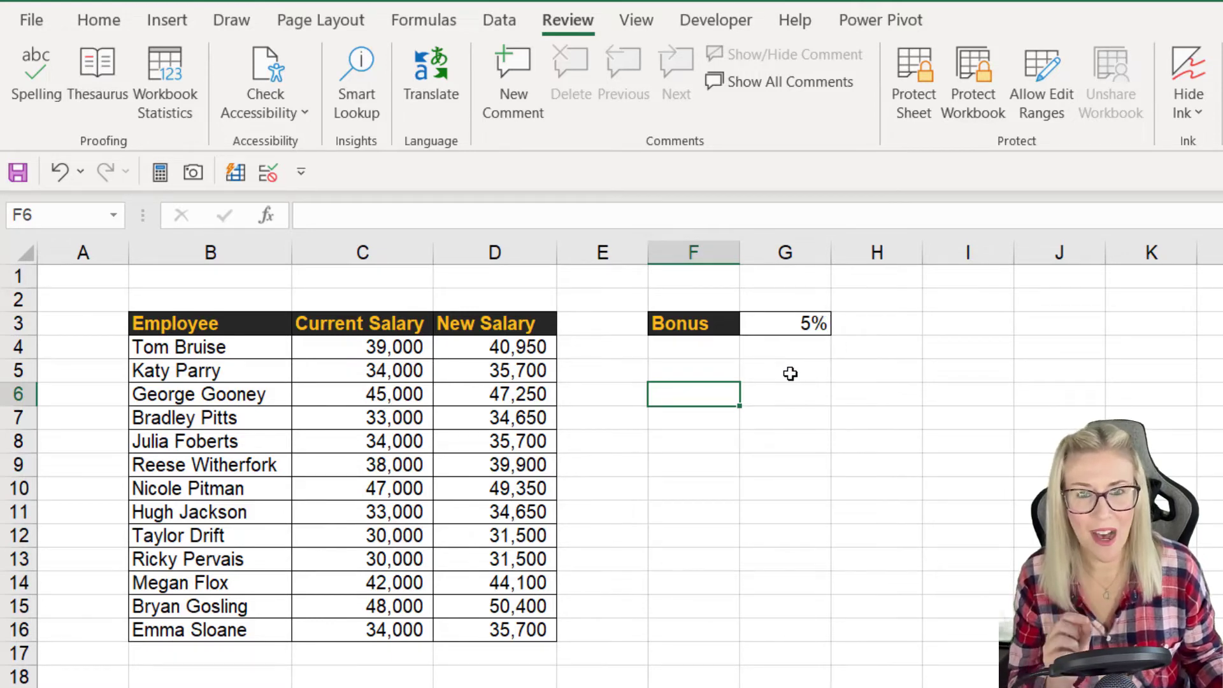
Turn off Locked for names and salaries B4:C16 plus the bonus cell G3
{"action": "left_click_drag", "start_coordinate": [210, 347], "coordinate": [382, 632]}
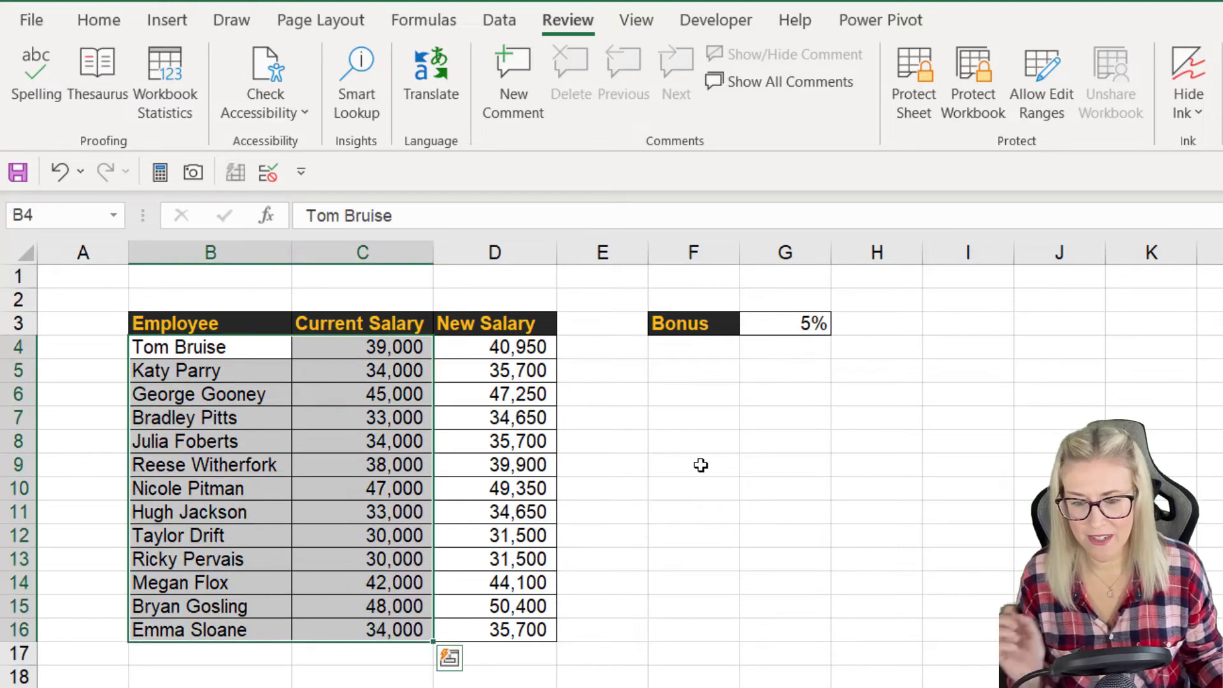
{"action": "left_click", "coordinate": [800, 328]}
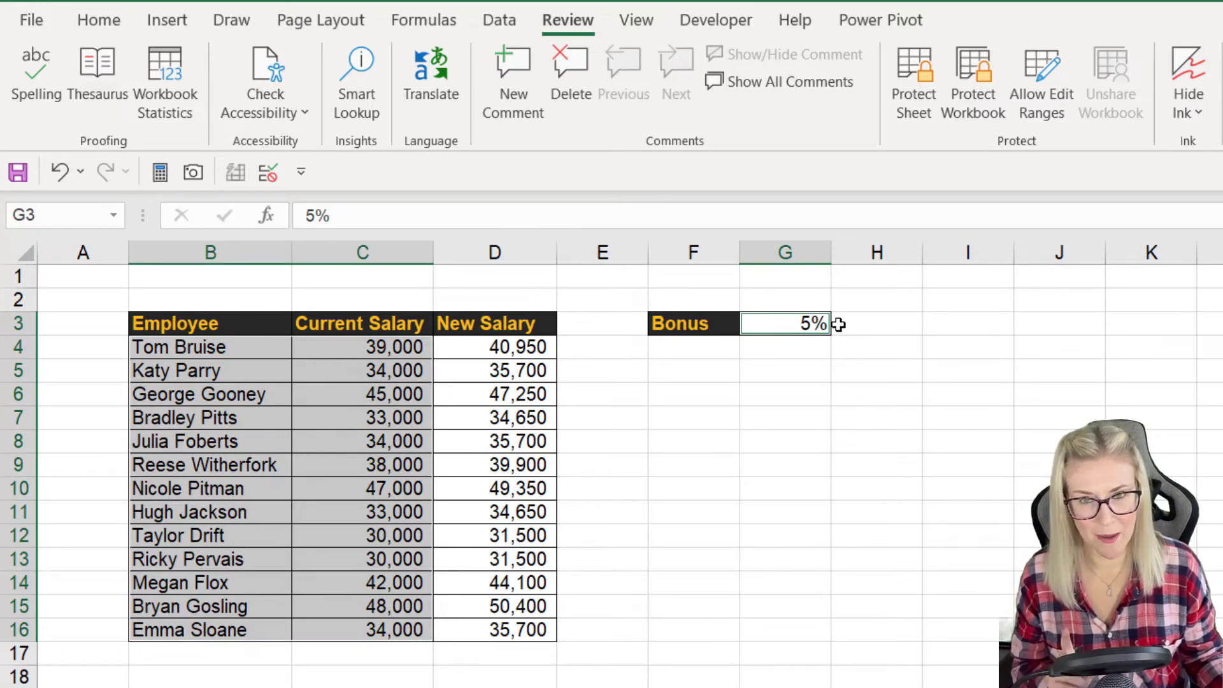
{"action": "key", "text": "ctrl"}
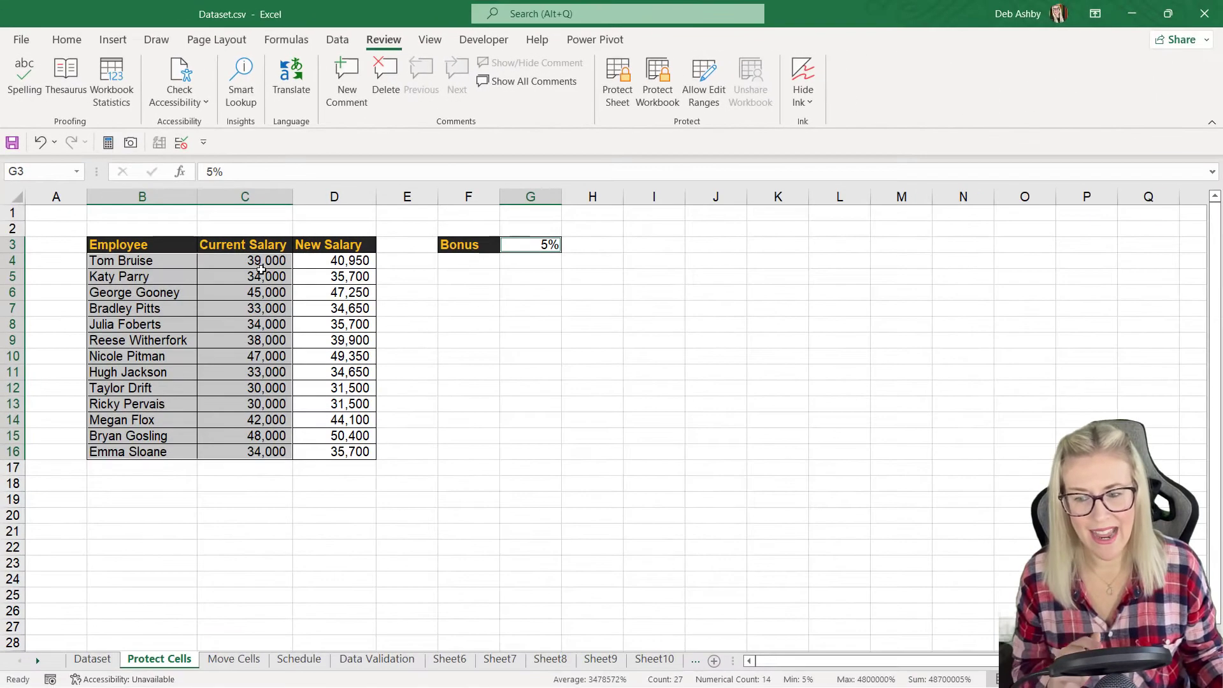
{"action": "right_click", "coordinate": [261, 268]}
{"action": "left_click", "coordinate": [332, 605]}
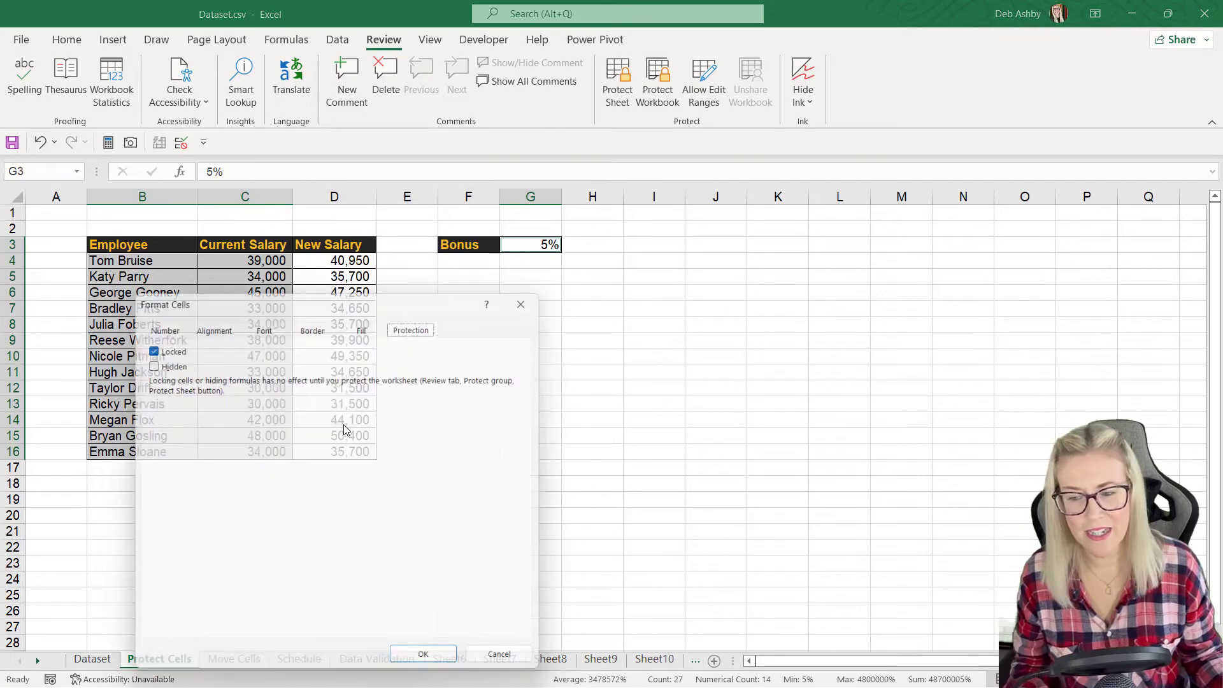
{"action": "left_click_drag", "start_coordinate": [317, 303], "coordinate": [244, 224]}
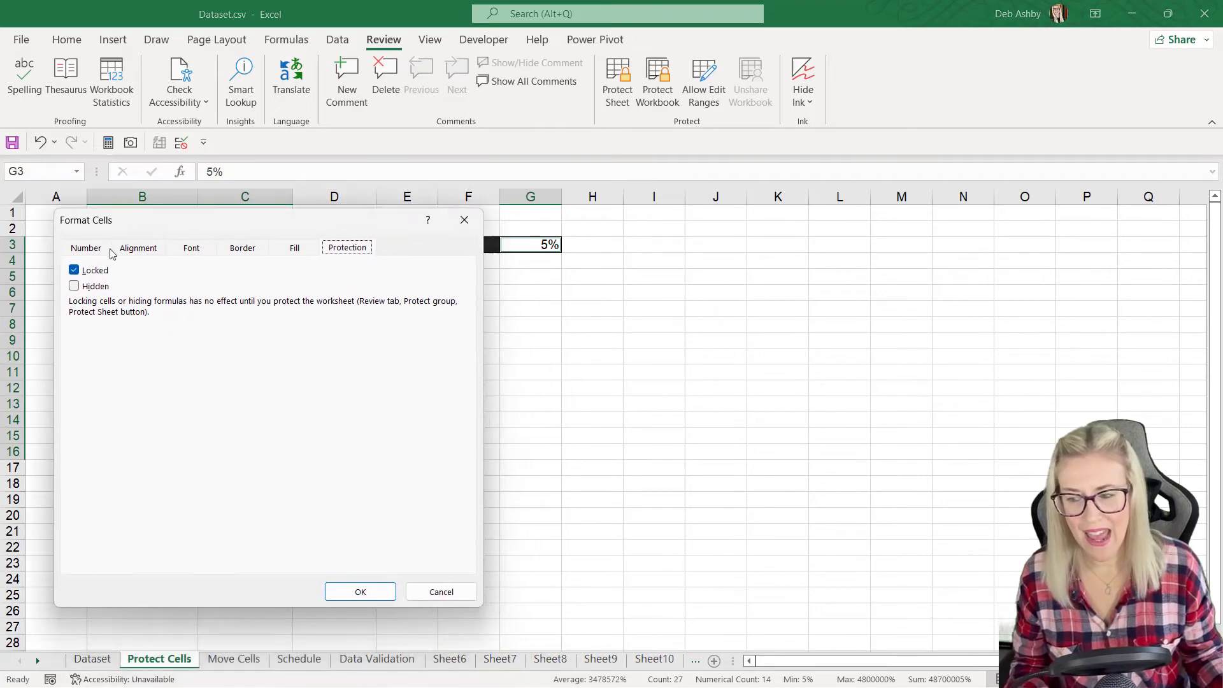
{"action": "left_click", "coordinate": [74, 270]}
{"action": "left_click", "coordinate": [358, 590]}
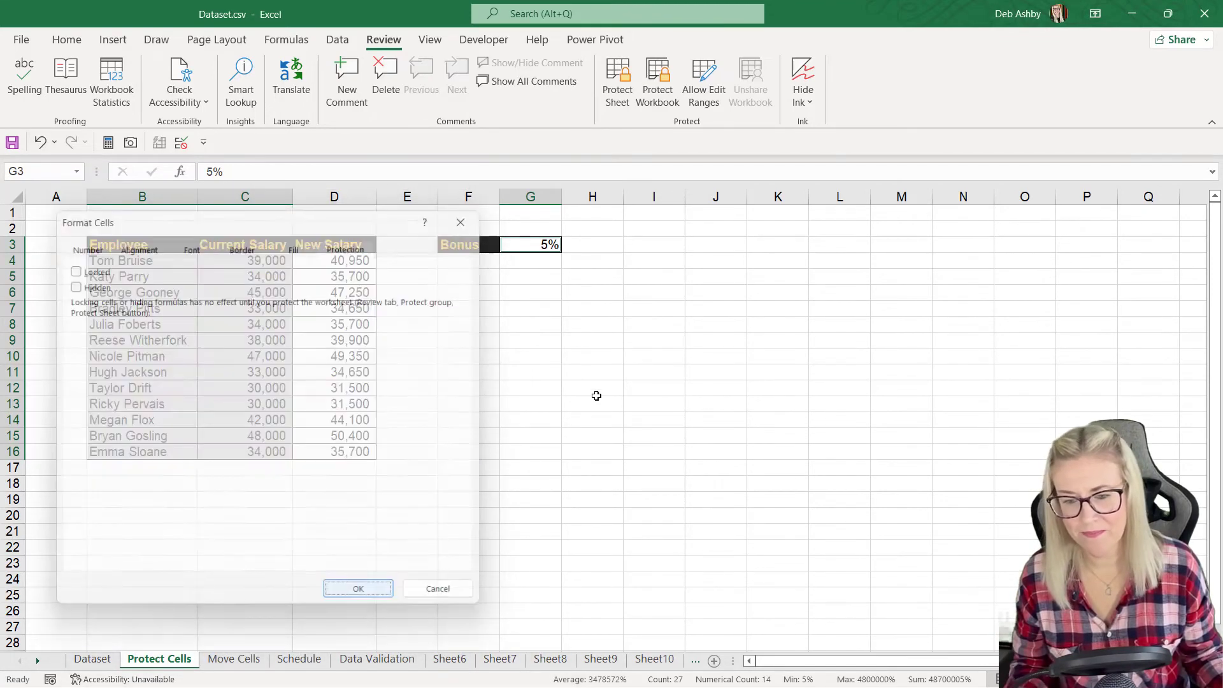
Protect the sheet with the default Protect Sheet settings
{"action": "left_click", "coordinate": [506, 308]}
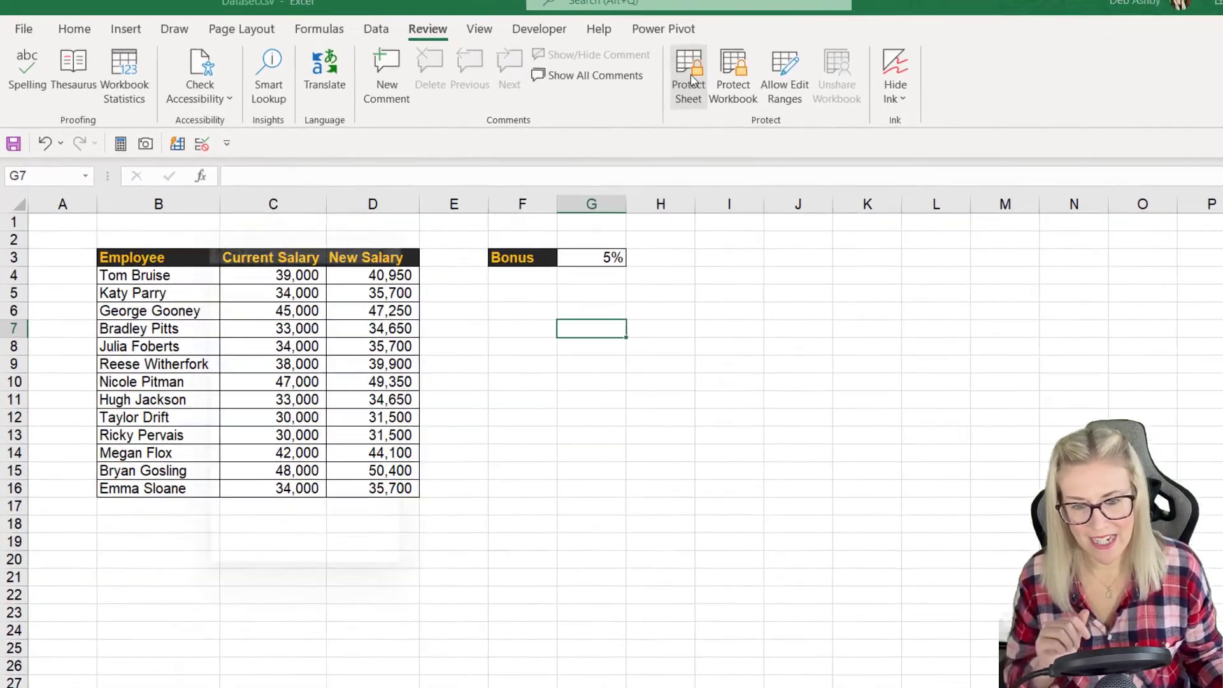
{"action": "left_click", "coordinate": [615, 81]}
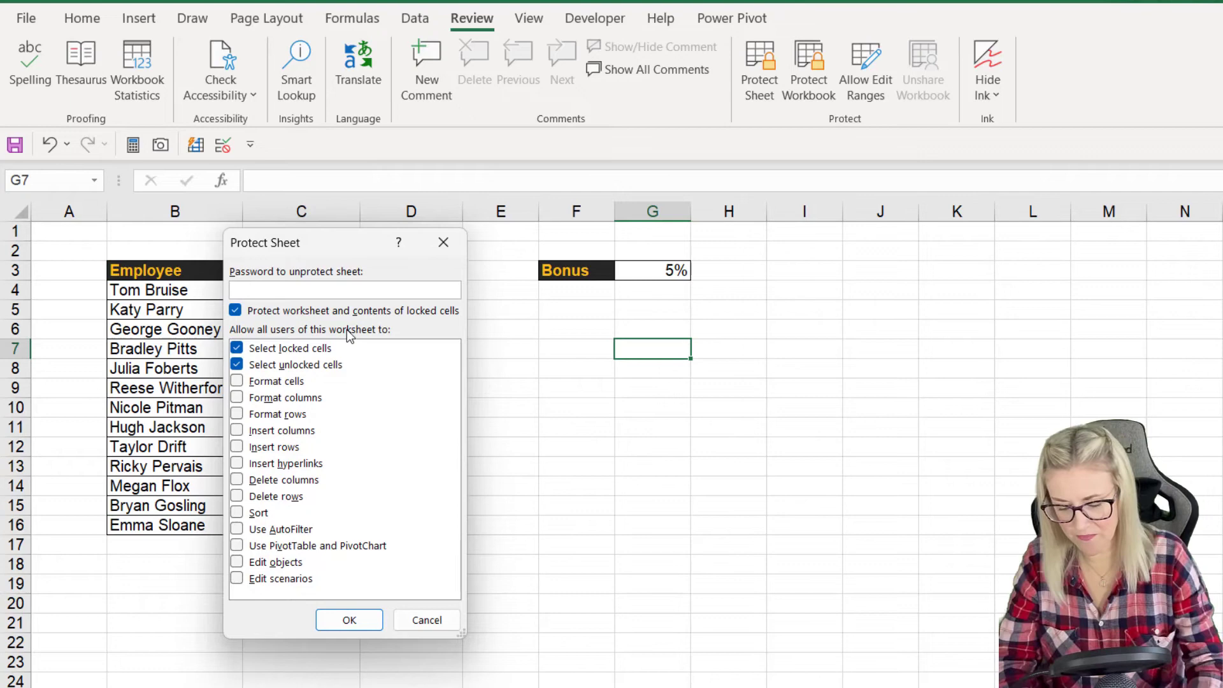
{"action": "left_click", "coordinate": [349, 619]}
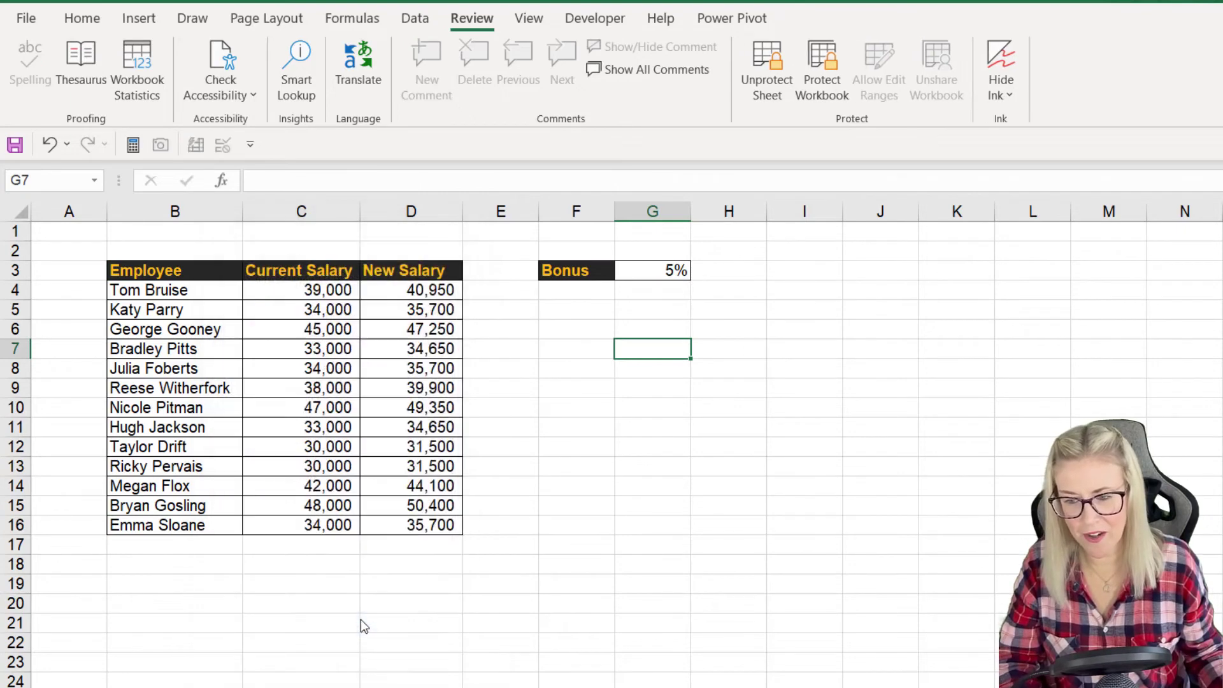
Try editing the New Salary formula in D4 to trigger the protected-sheet warning
{"action": "left_click", "coordinate": [677, 462]}
{"action": "left_click", "coordinate": [324, 292]}
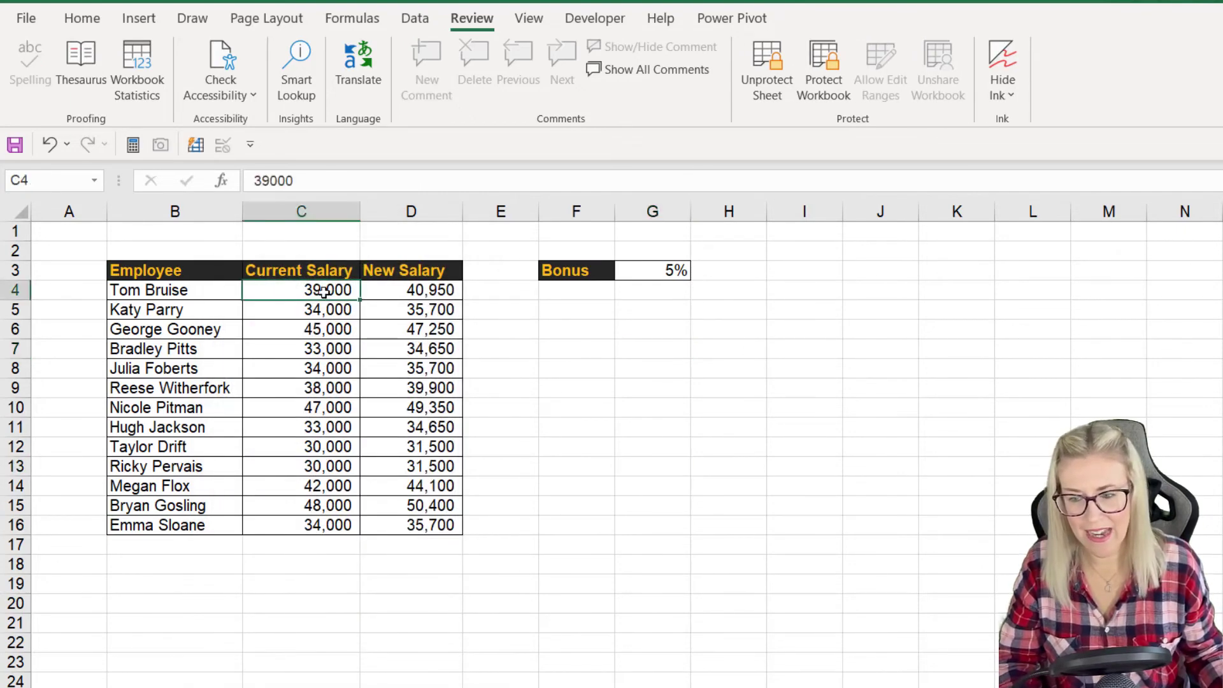
{"action": "left_click", "coordinate": [417, 292]}
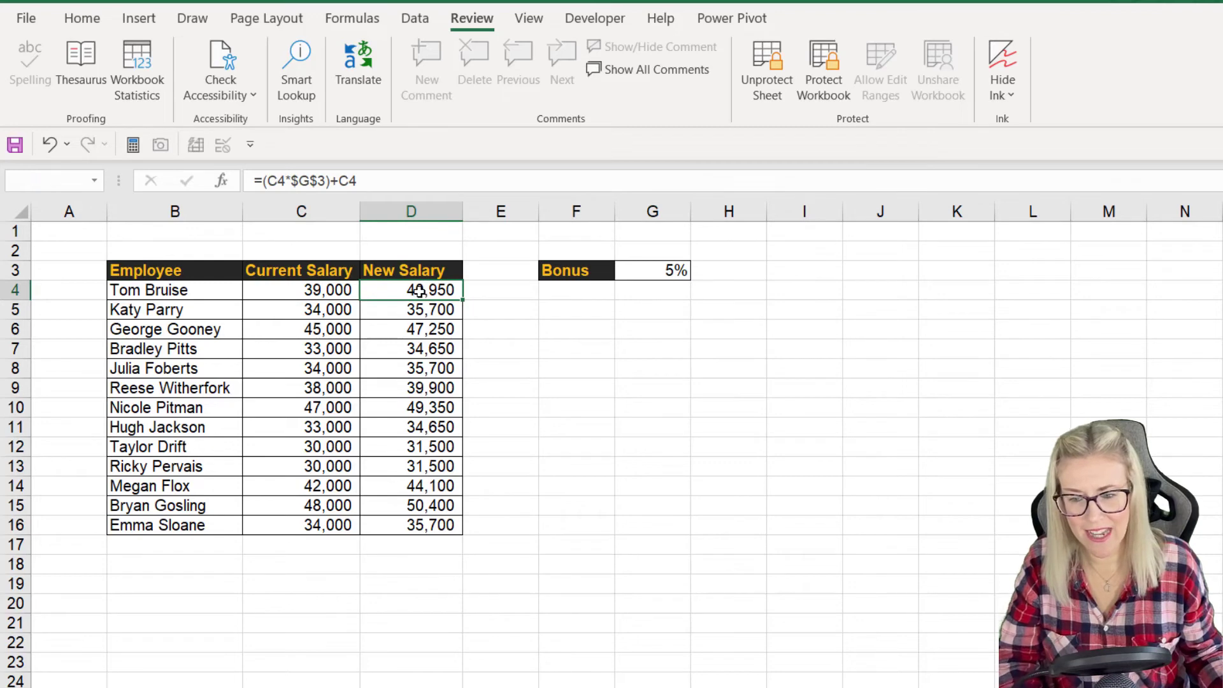
{"action": "double_click", "coordinate": [418, 291]}
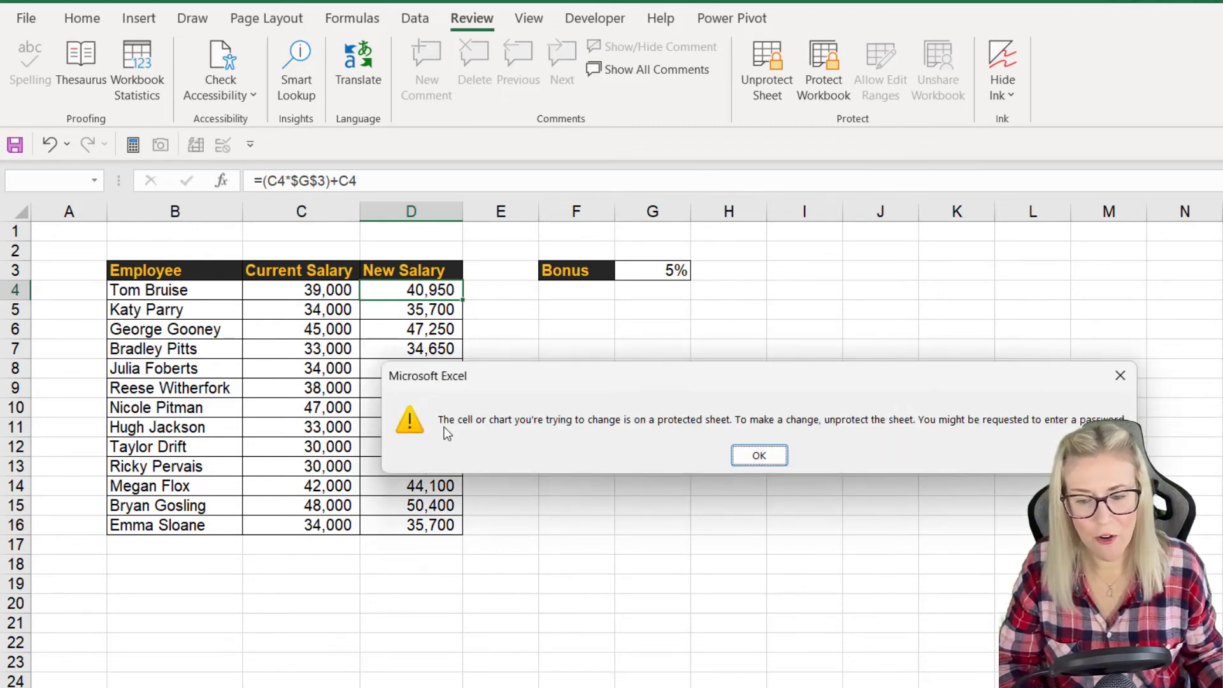
Dismiss the warning and change the bonus in G3 to 10%, recalculating New Salary
{"action": "left_click", "coordinate": [759, 456]}
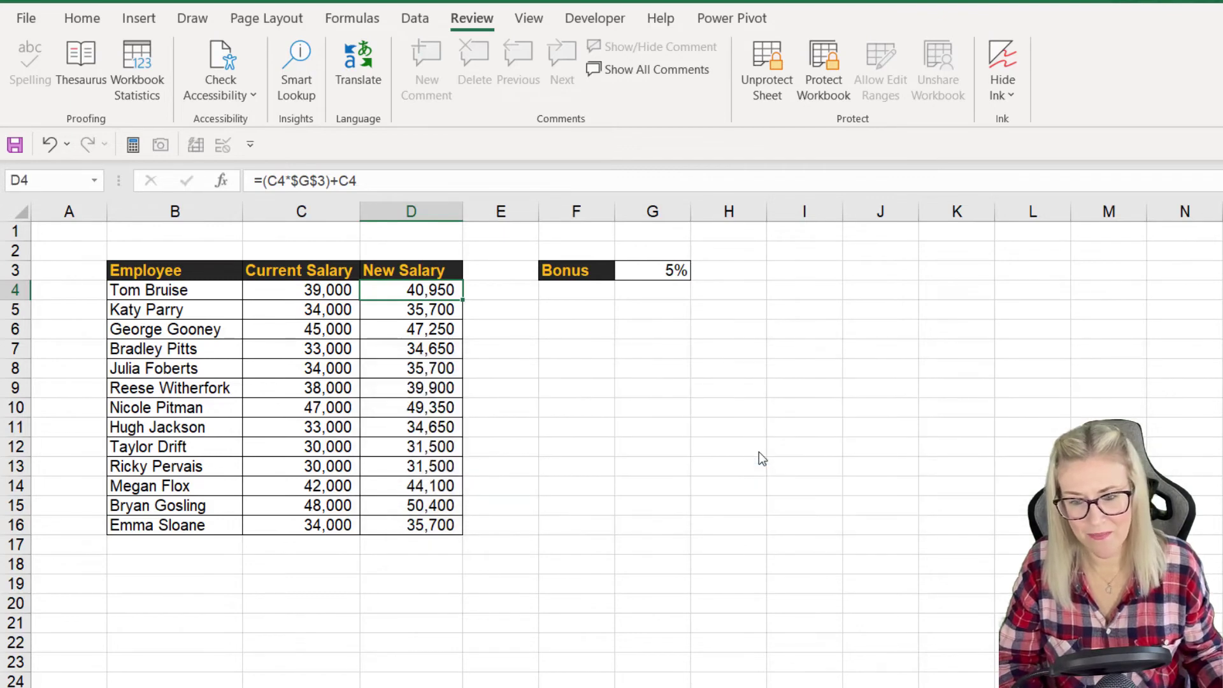
{"action": "left_click", "coordinate": [659, 271]}
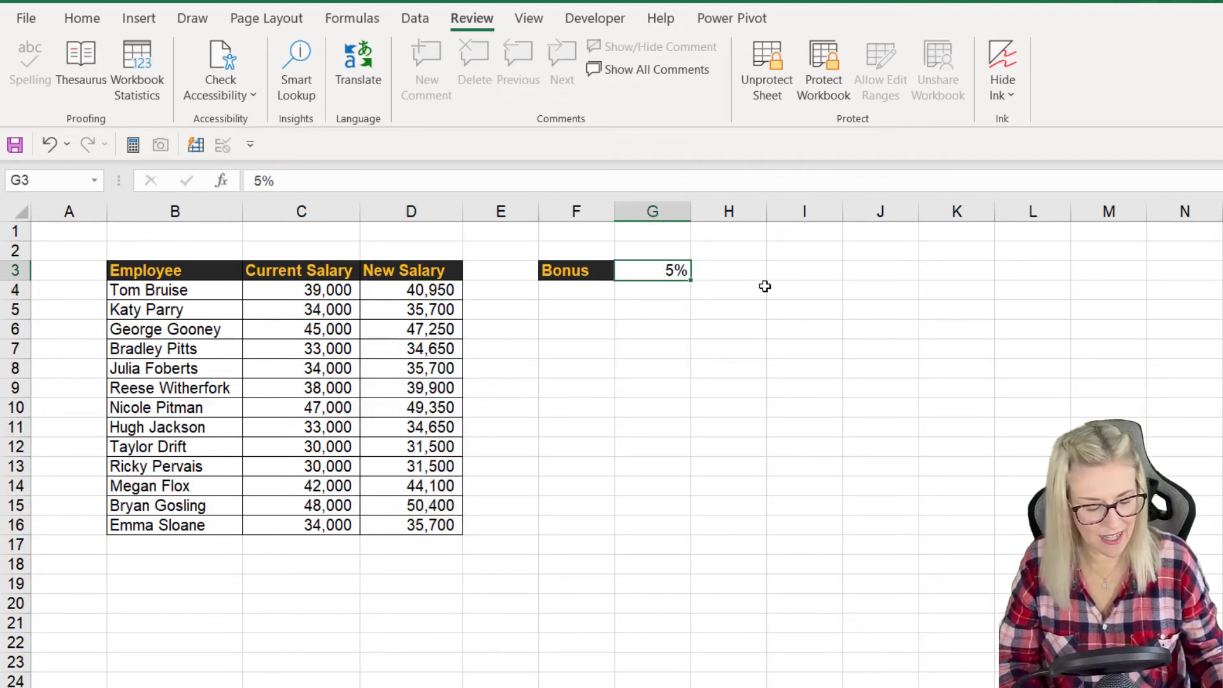
{"action": "type", "text": "10"}
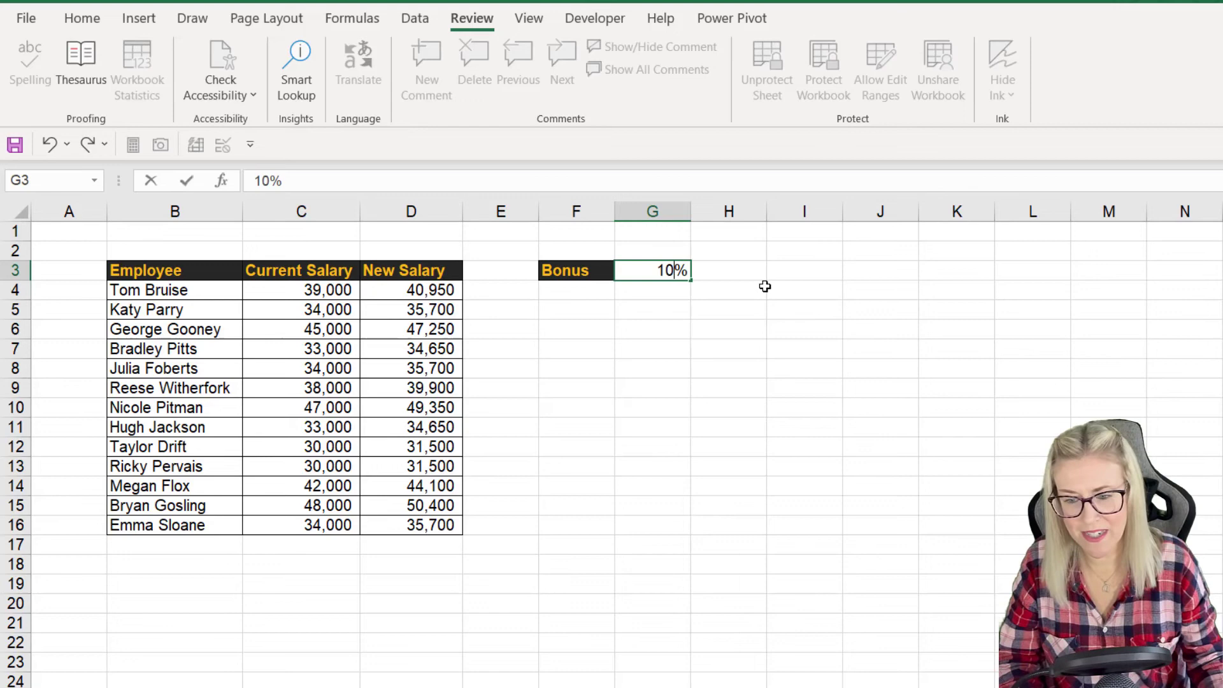
{"action": "key", "text": "Return"}
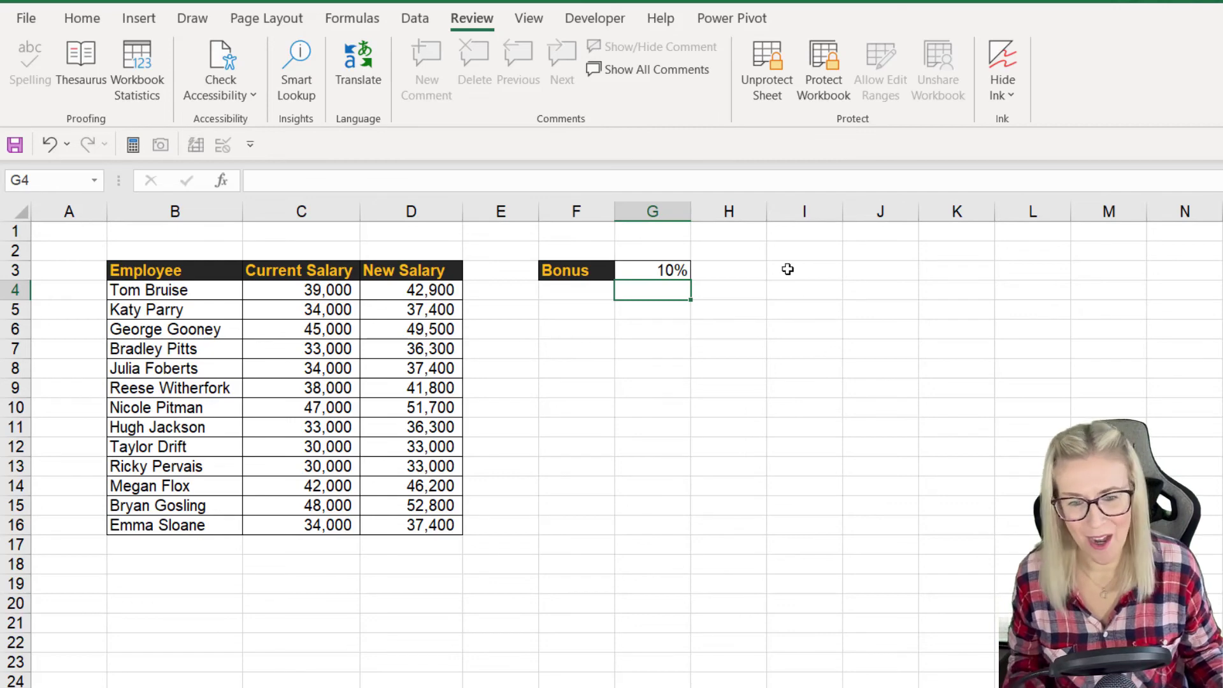
Unprotect the sheet and select empty cell F8
{"action": "left_click", "coordinate": [770, 67]}
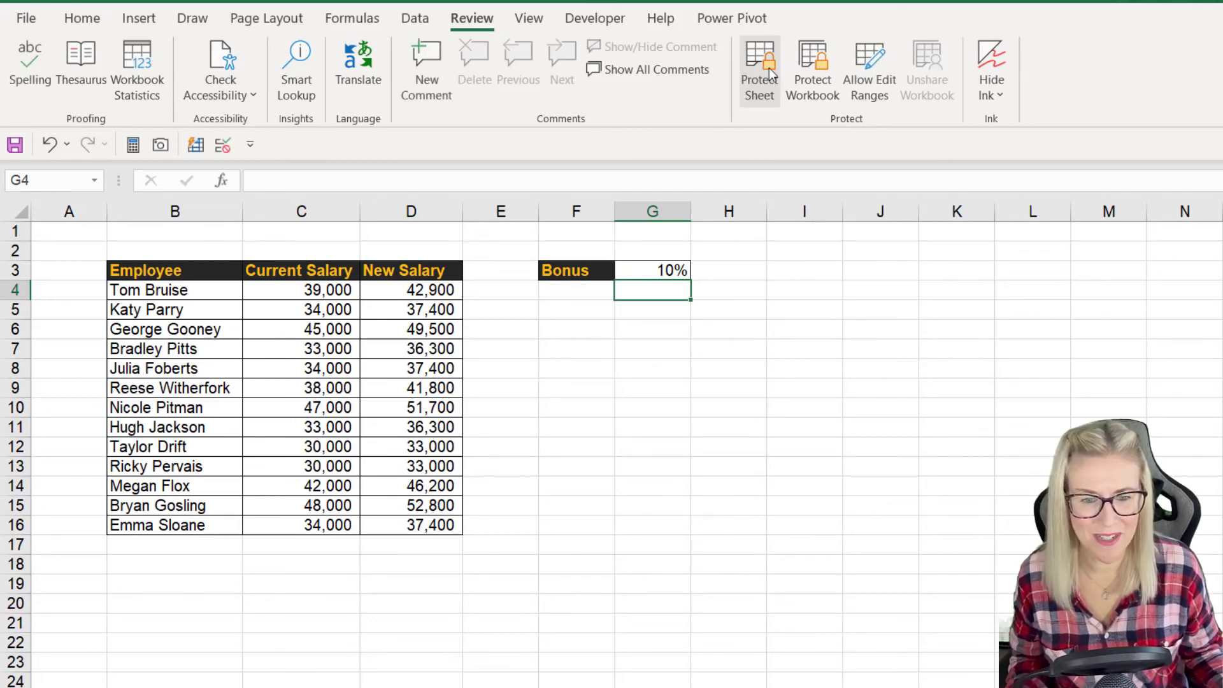
{"action": "left_click", "coordinate": [563, 308]}
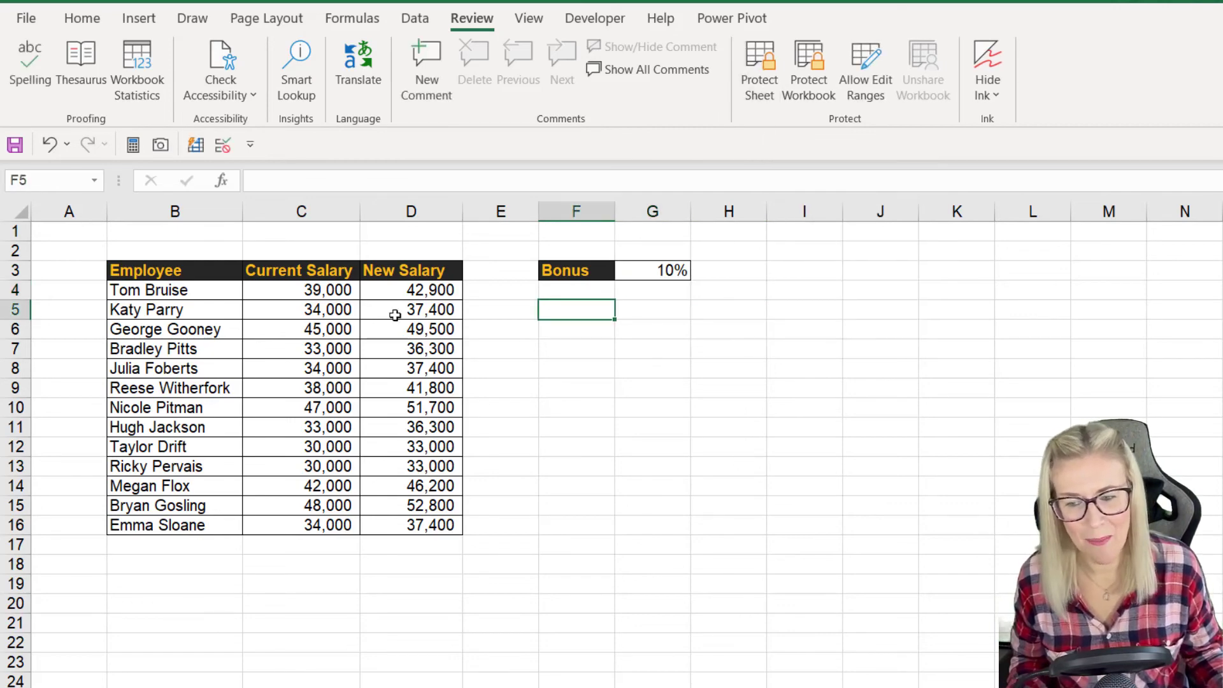
{"action": "key", "text": "Down"}
{"action": "key", "text": "Down"}
{"action": "key", "text": "Down"}
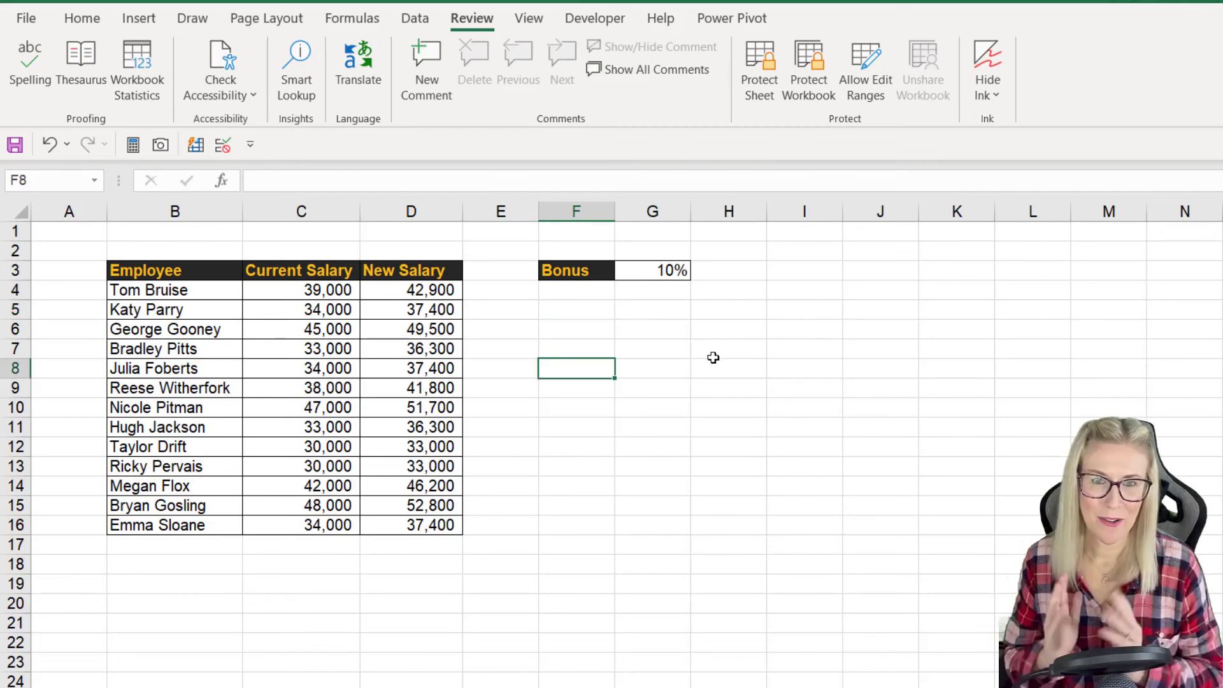